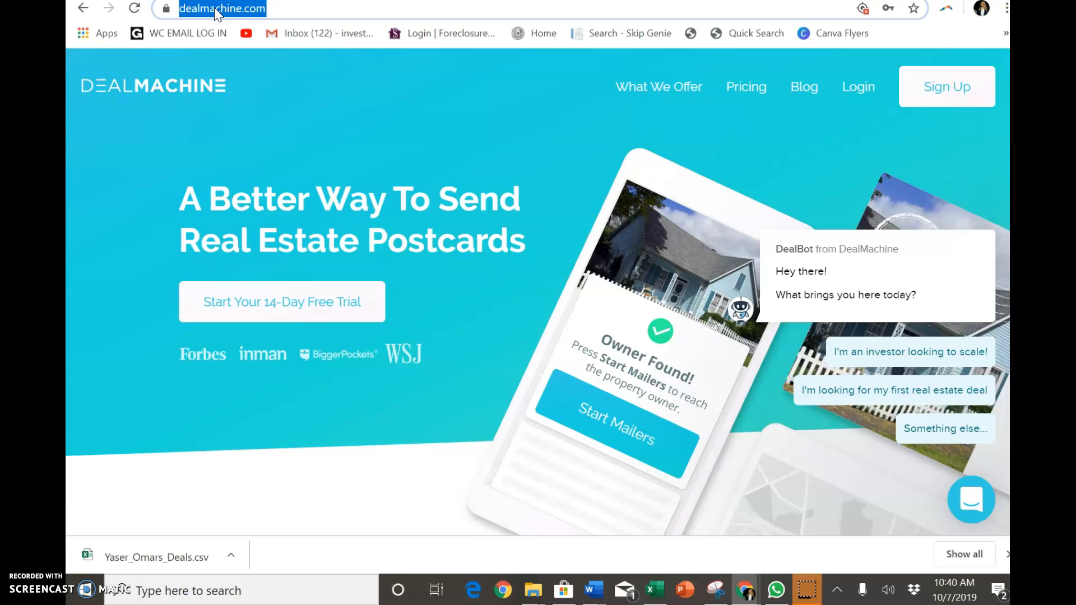
- Open the login page and replace the e-mail address with the account's e-mail
left_click(869, 87)
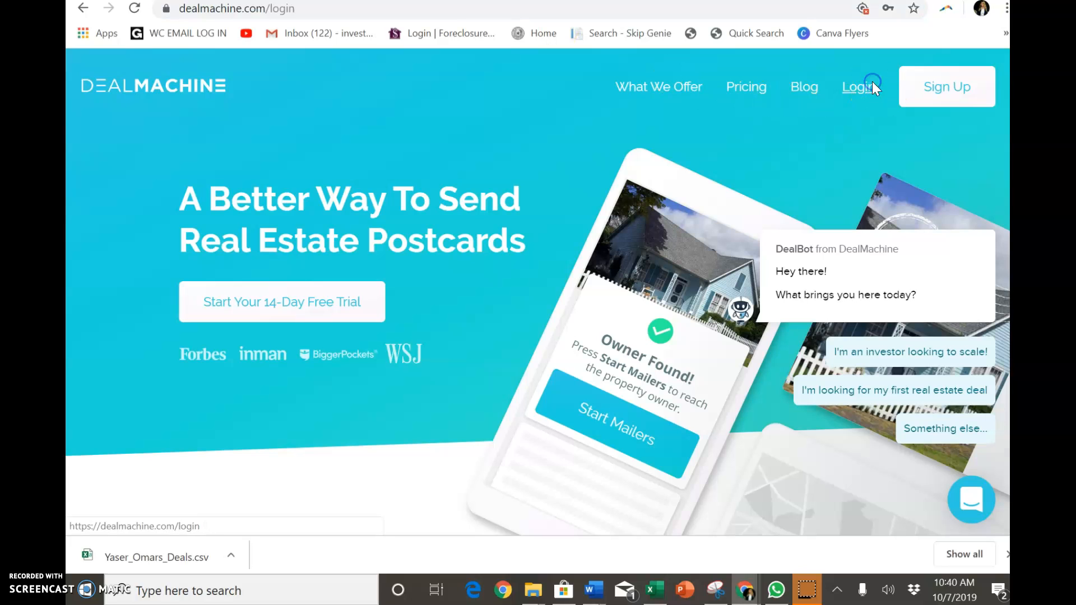
left_click(727, 273)
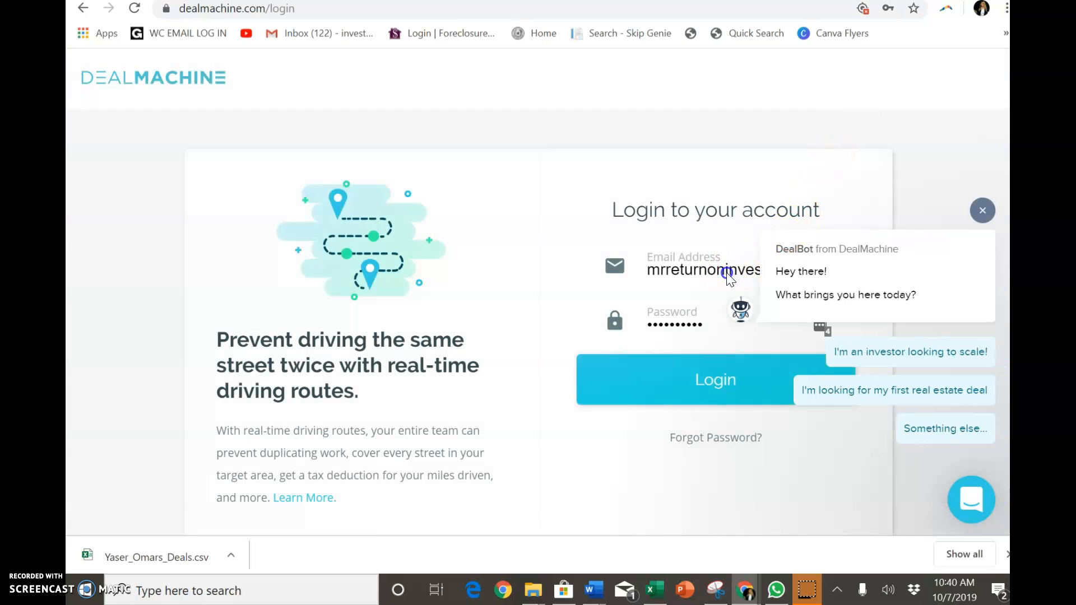
left_click(704, 271)
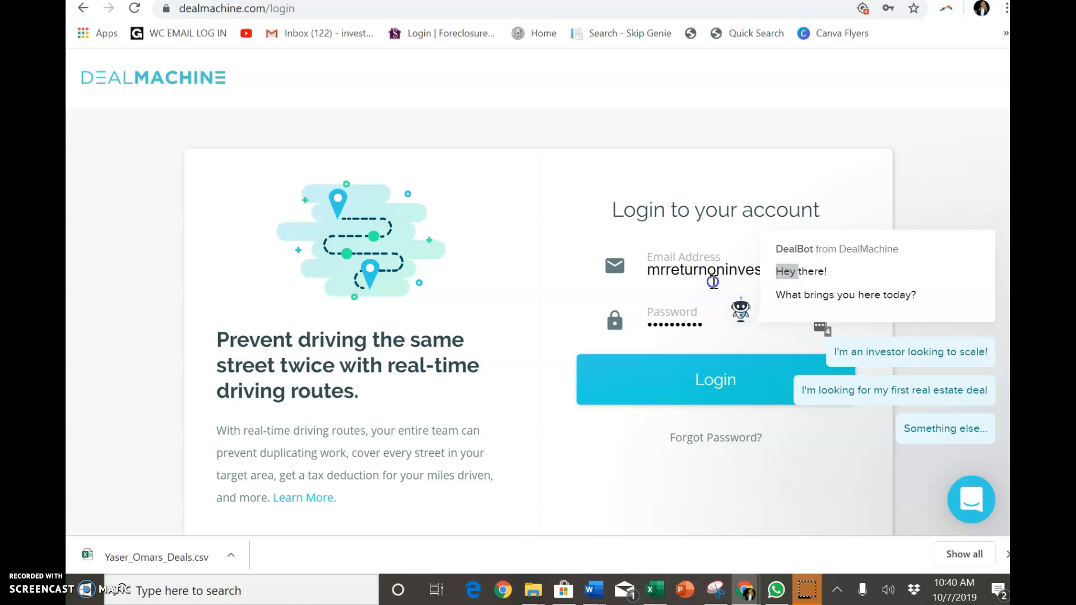
double_click(713, 281)
key("BackSpace")
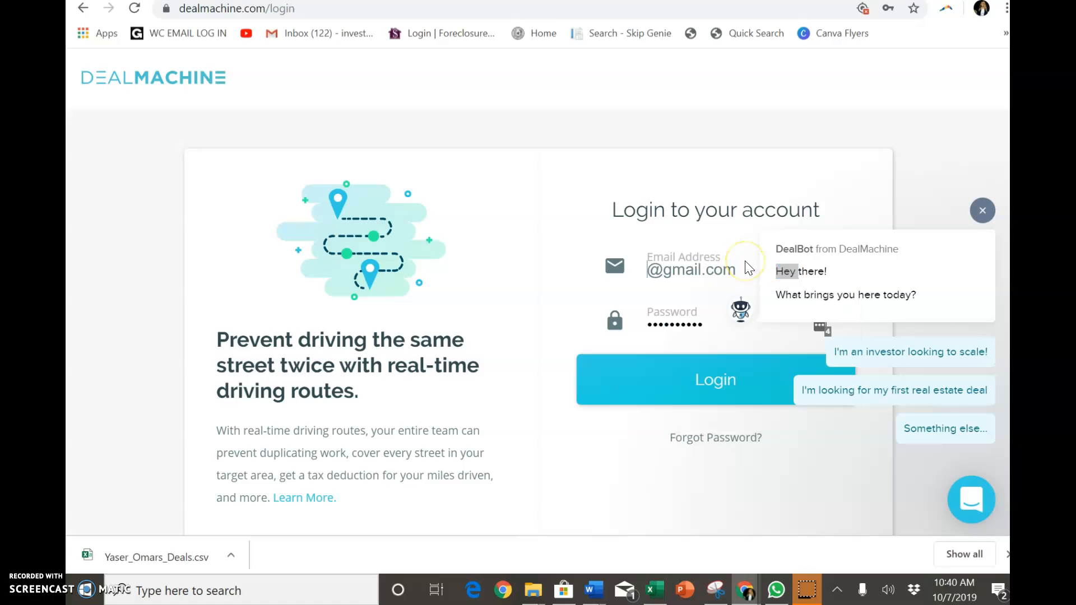
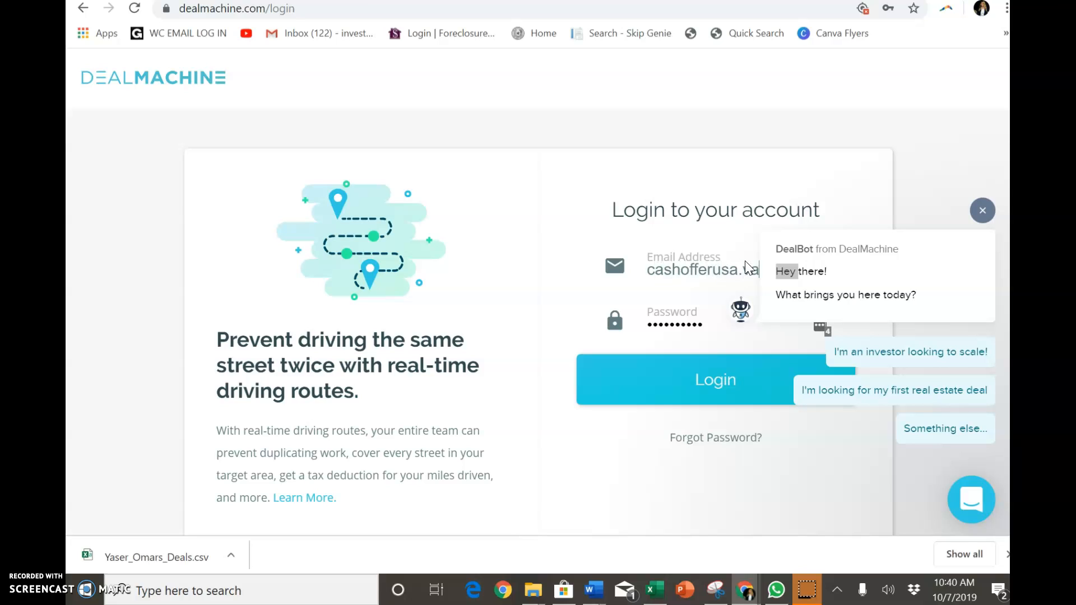
- Dismiss the chat popup and correct the e-mail's domain to yahoo.com
left_click(985, 213)
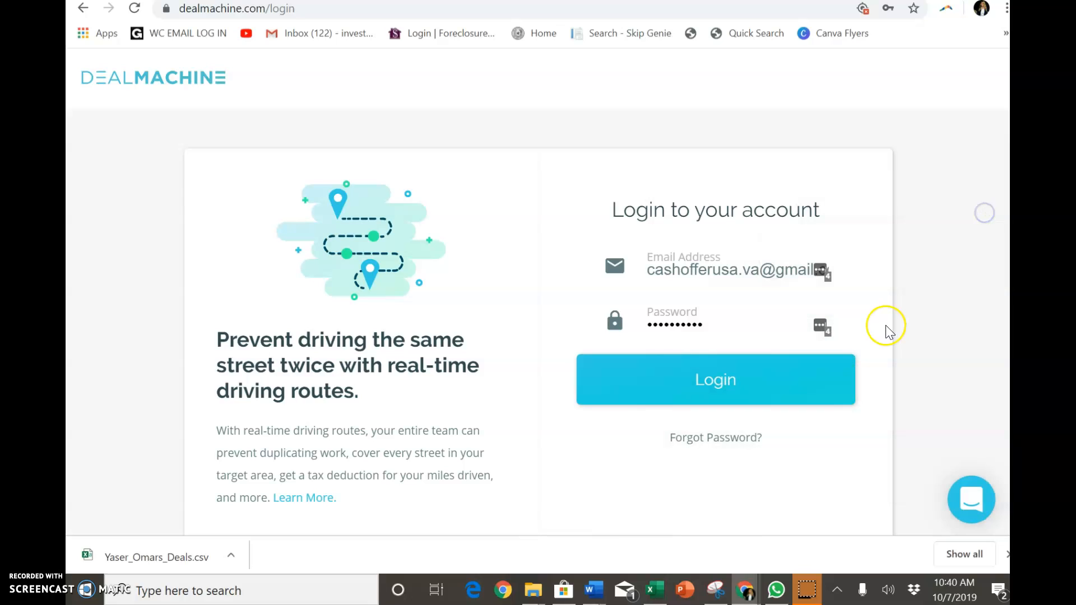
double_click(774, 272)
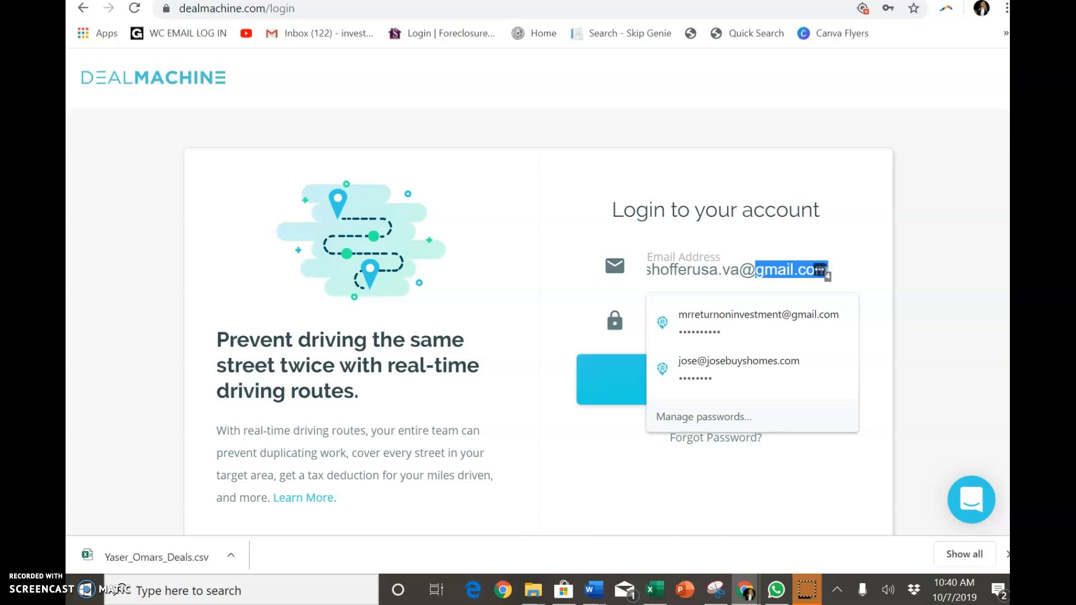
key("BackSpace")
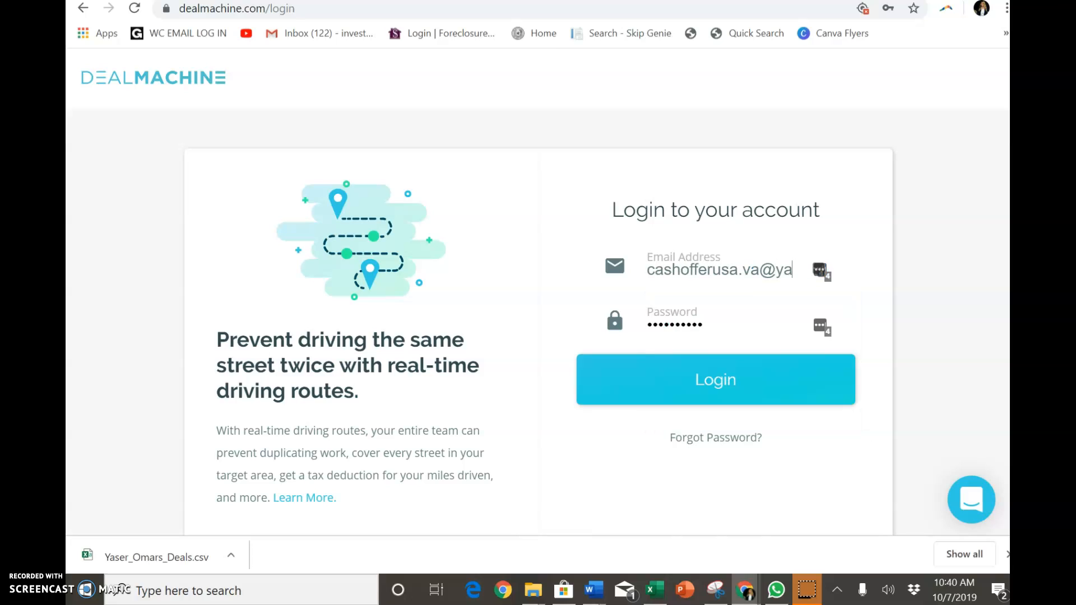
type("yahoo.co")
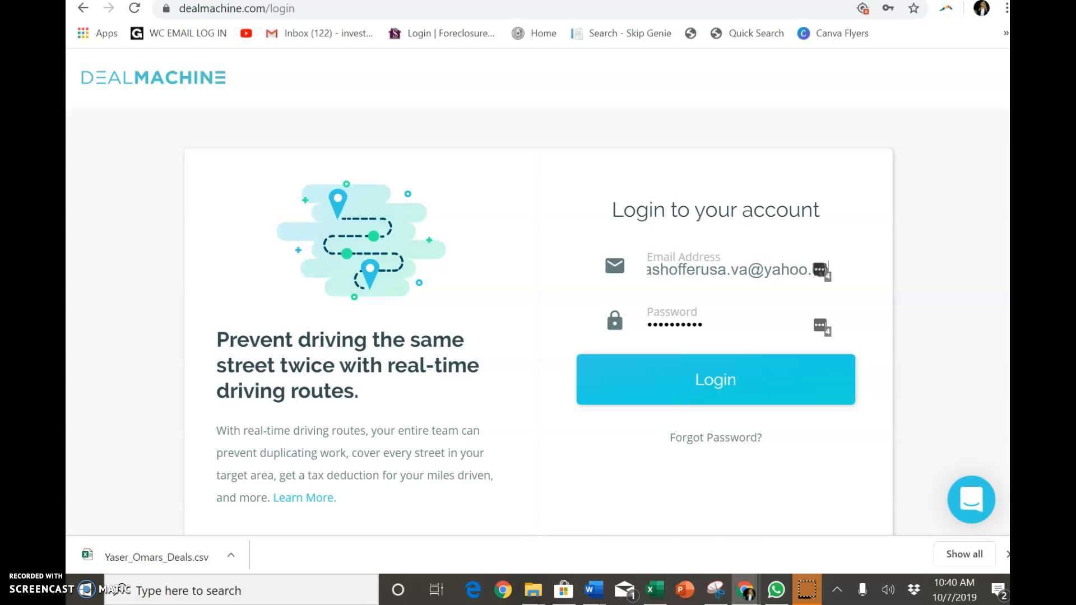
- Enter the account password, log in, and save the password in the browser
left_click(774, 329)
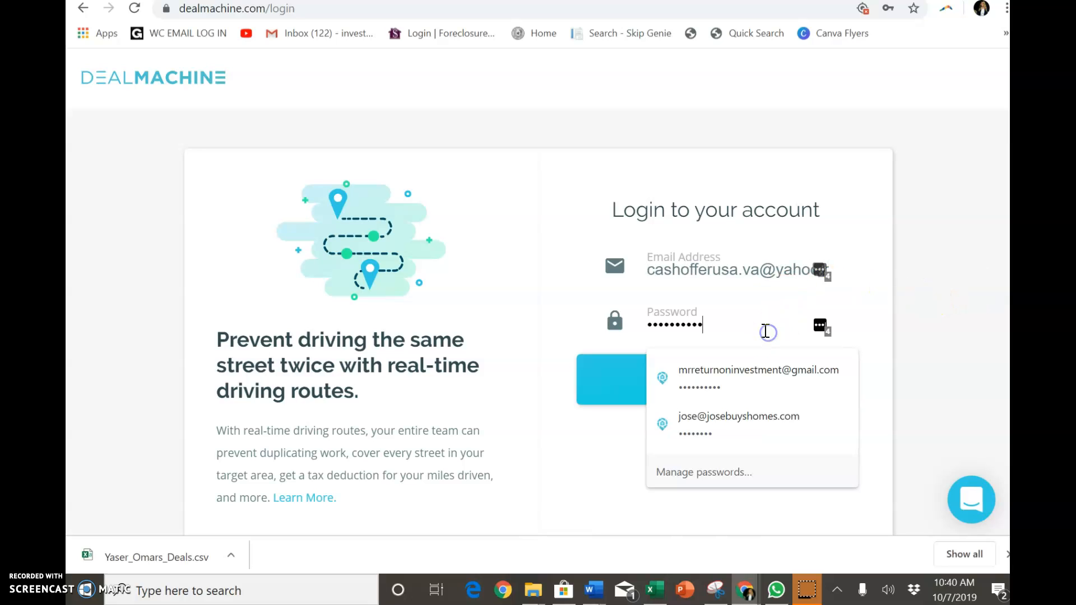
double_click(765, 330)
type("•")
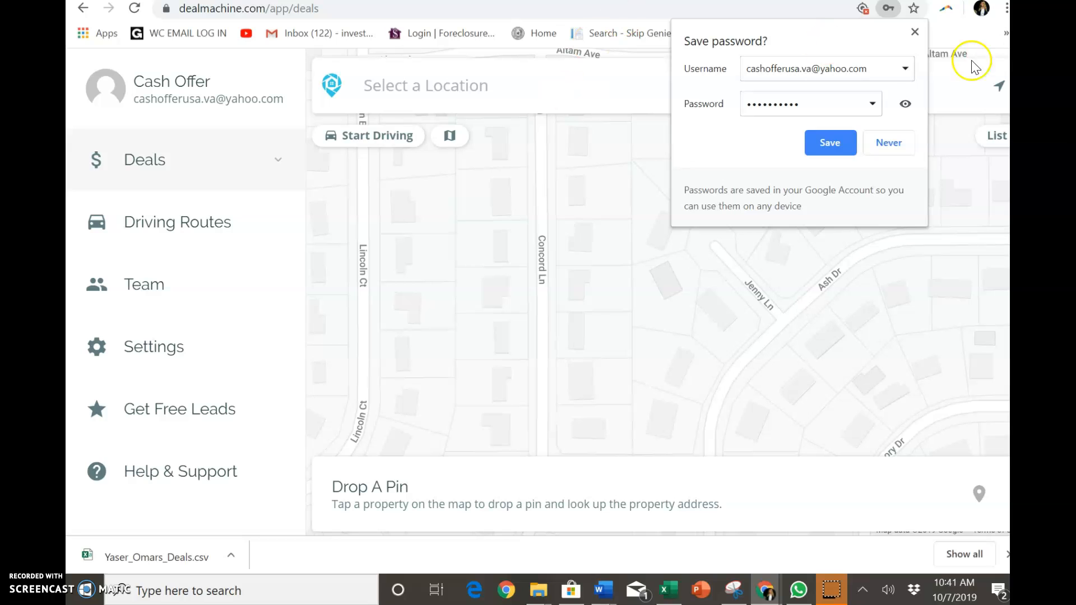
left_click(831, 142)
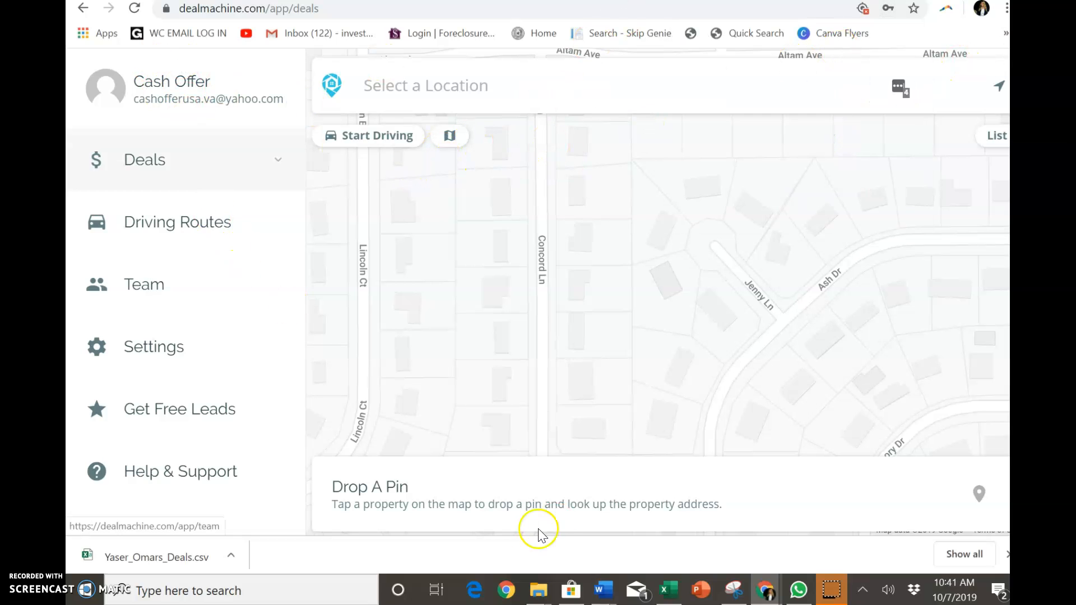
- Browse the Documents, Downloads and Nancy Wholesale Business folders in File Explorer
mouse_move(539, 597)
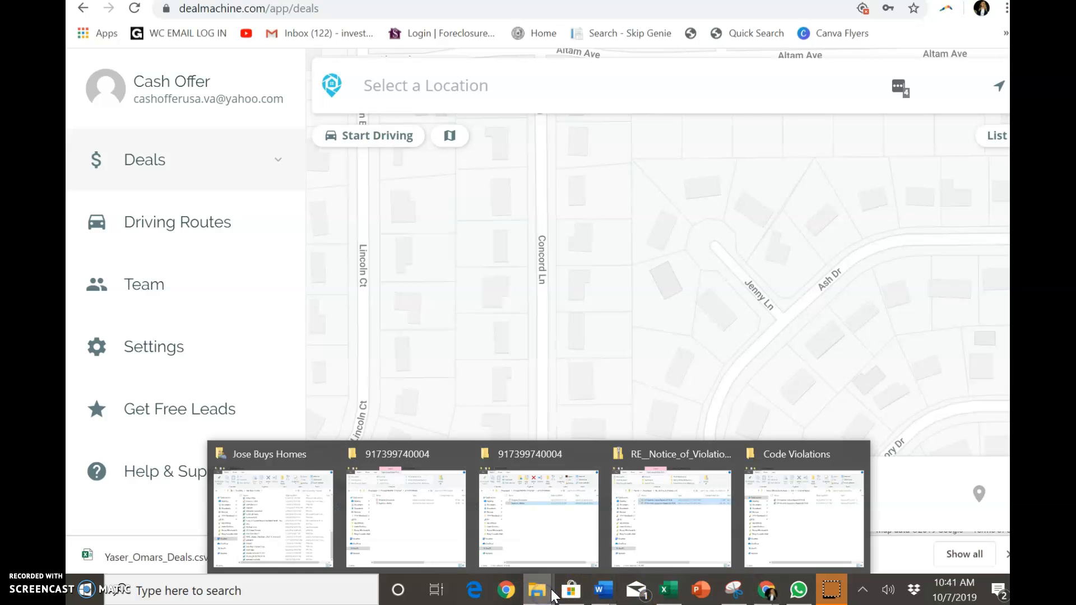
left_click(765, 535)
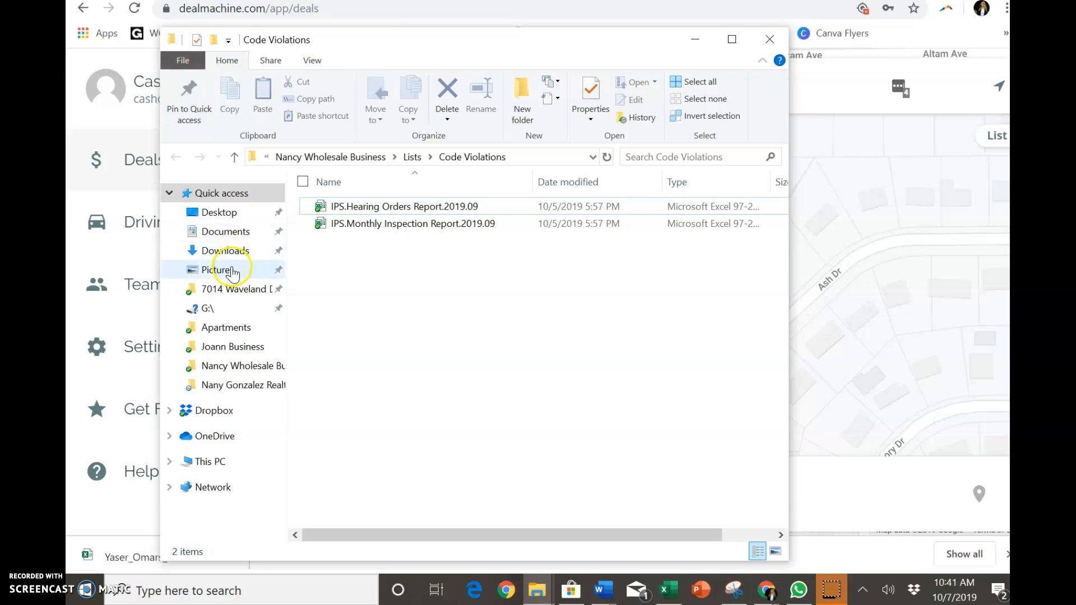
left_click(230, 232)
left_click(232, 250)
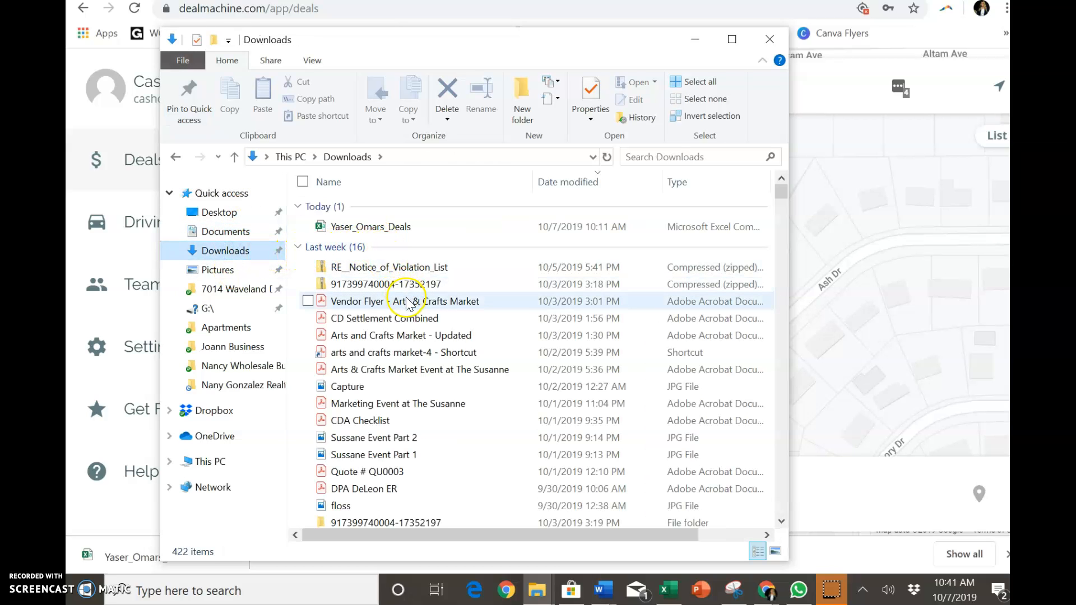
scroll(407, 303, "down", 1)
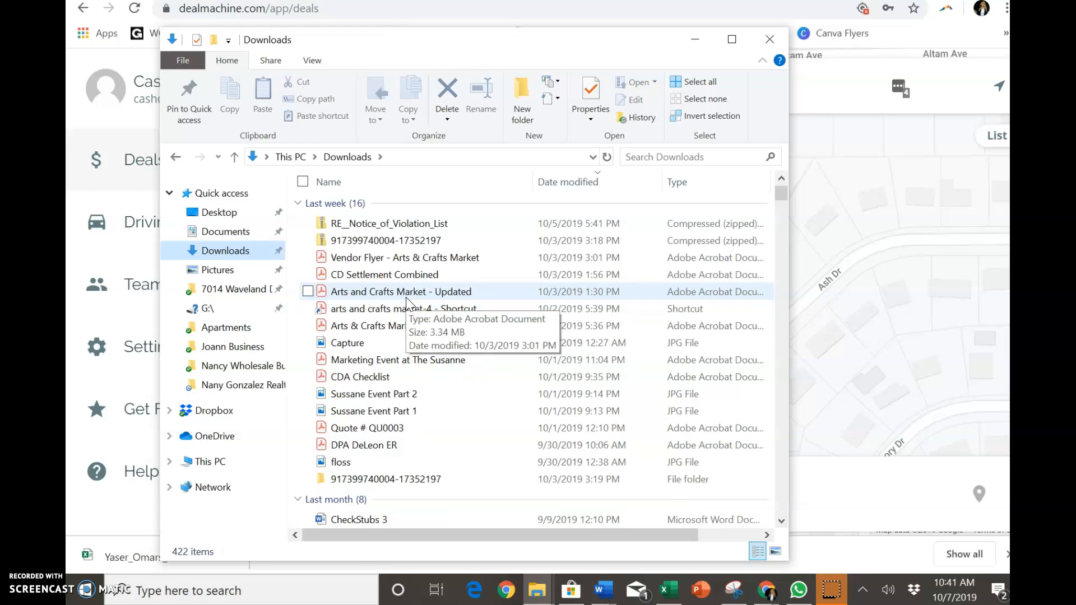
scroll(408, 304, "up", 1)
left_click(221, 365)
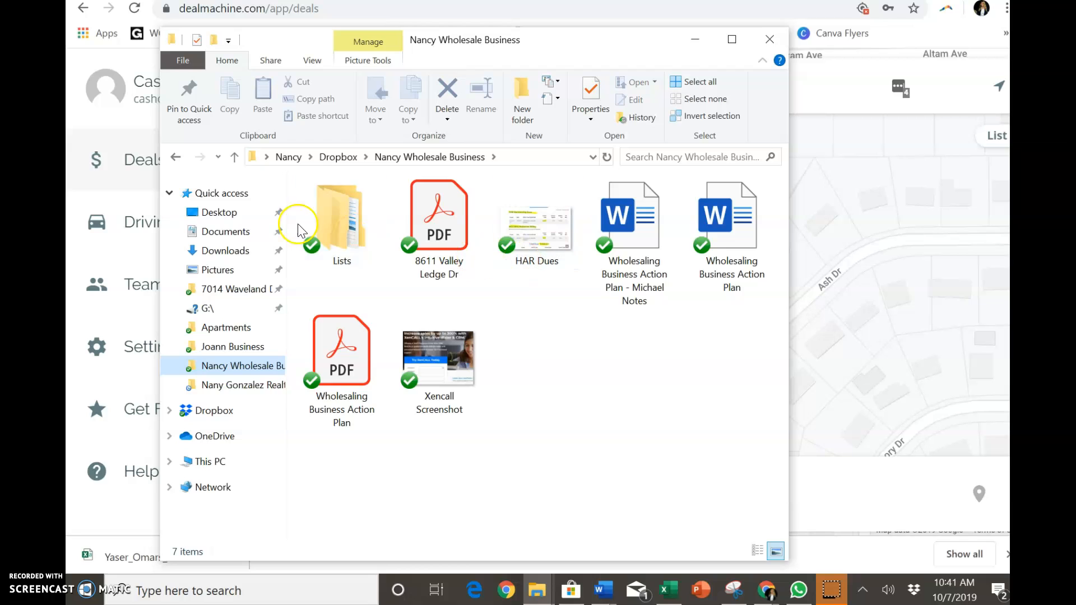
- Open the IPS.Monthly Inspection Report.2019.09 spreadsheet from the Lists > Code Violations folder
double_click(342, 230)
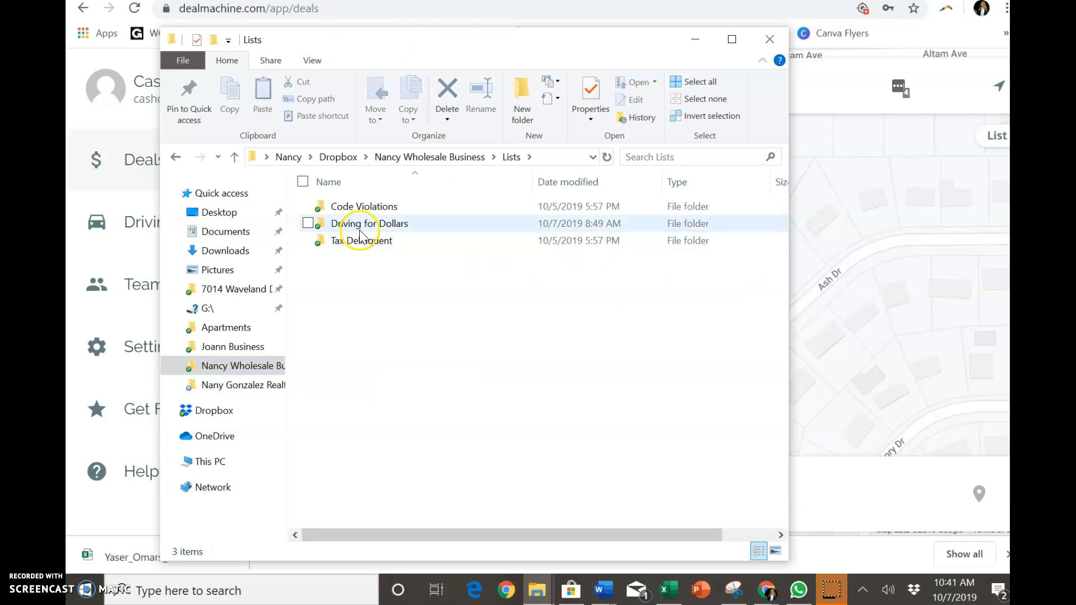
double_click(362, 207)
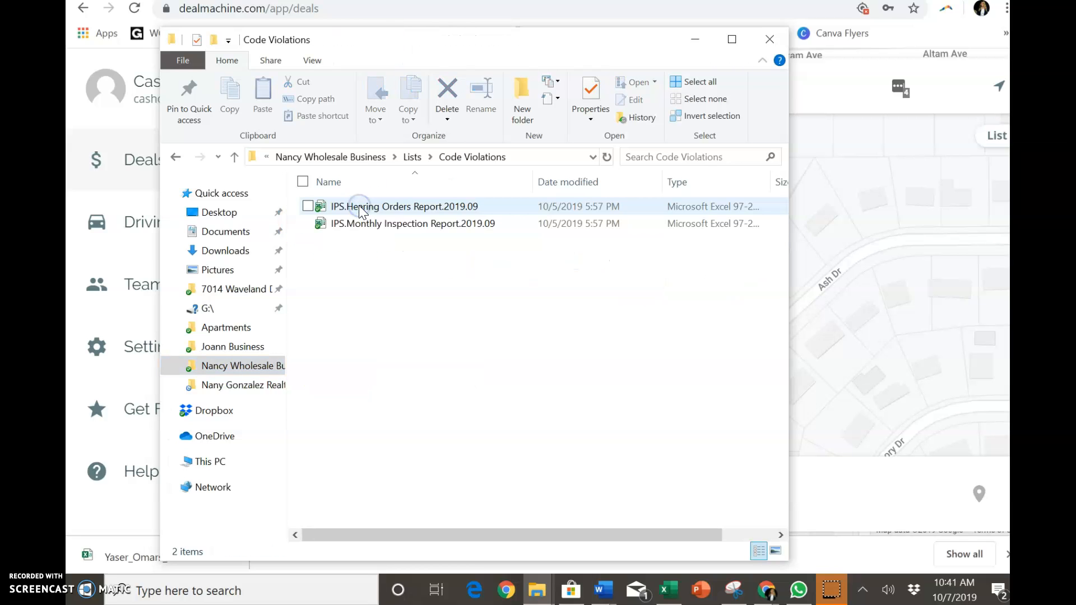
double_click(360, 212)
double_click(416, 229)
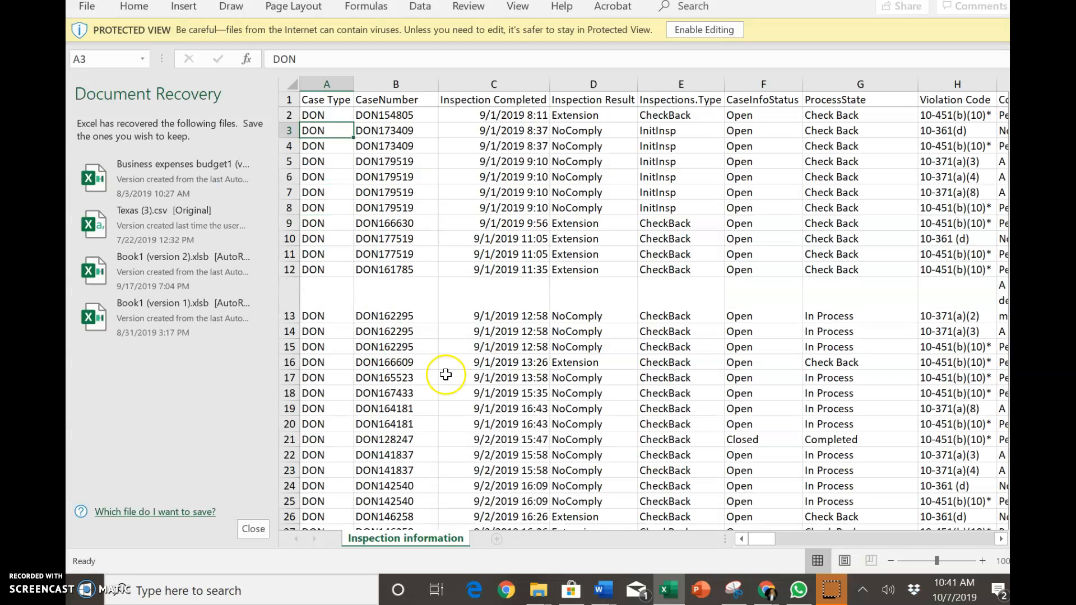
- Scroll to the Address column and enable editing of the spreadsheet
left_click_drag(760, 541, 899, 539)
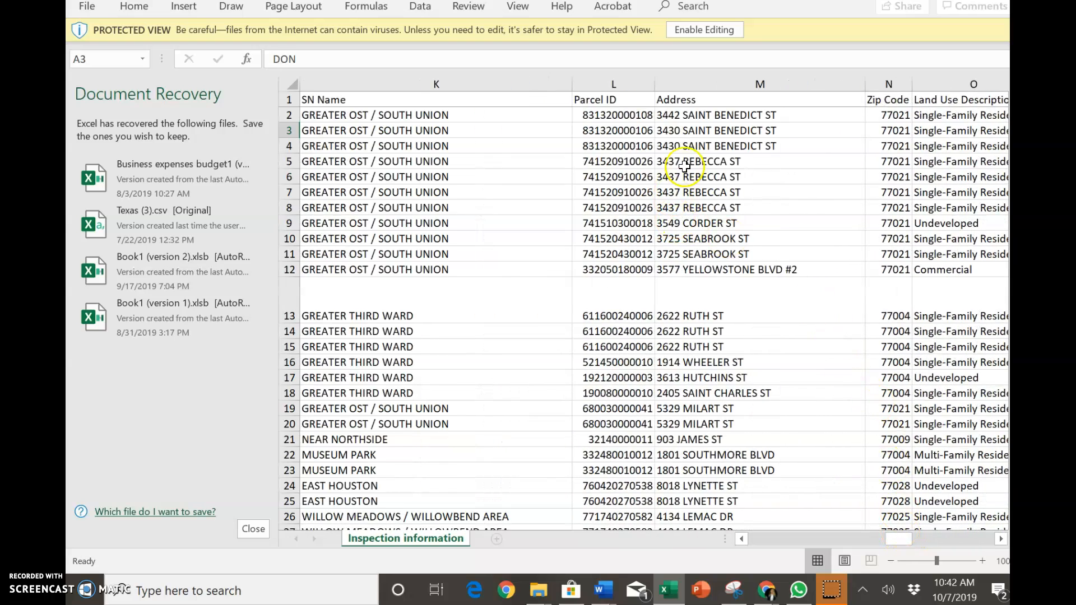
left_click(727, 116)
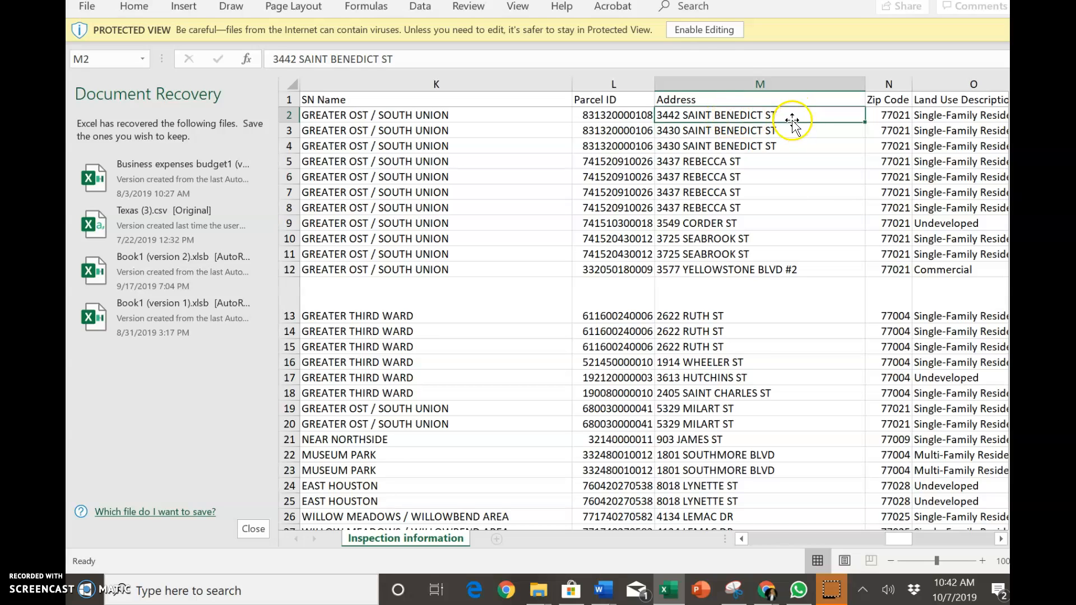
left_click(689, 34)
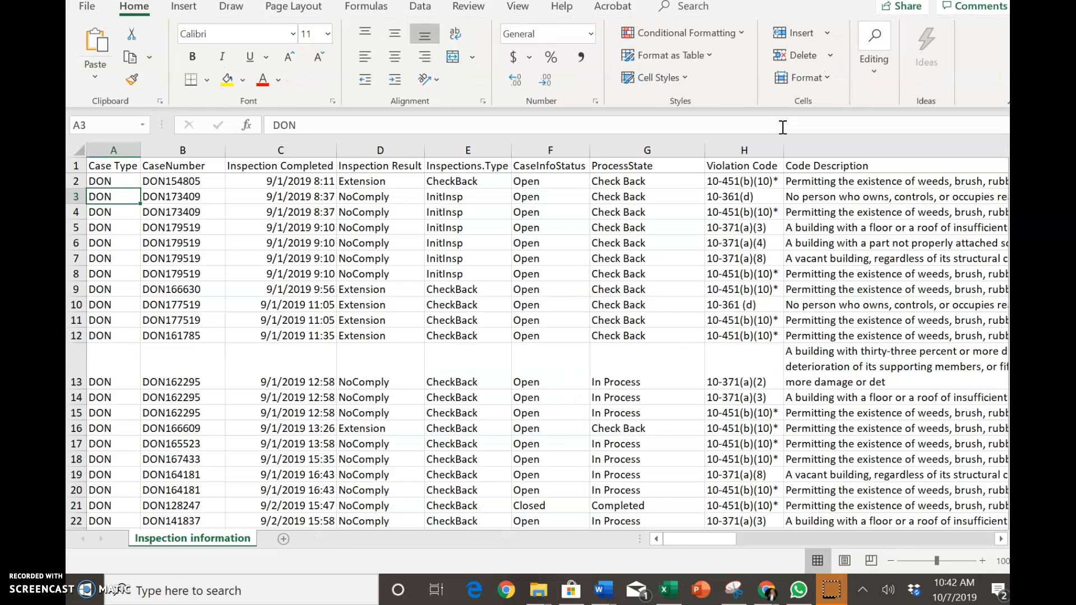
left_click_drag(300, 215, 511, 247)
scroll(493, 235, "right", 5)
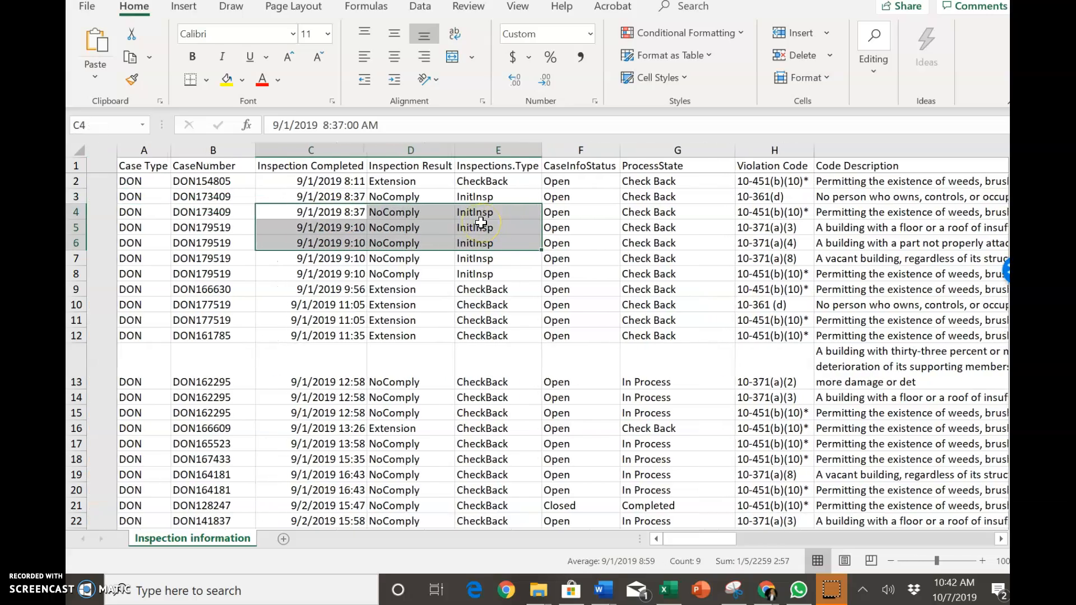
scroll(481, 223, "right", 6)
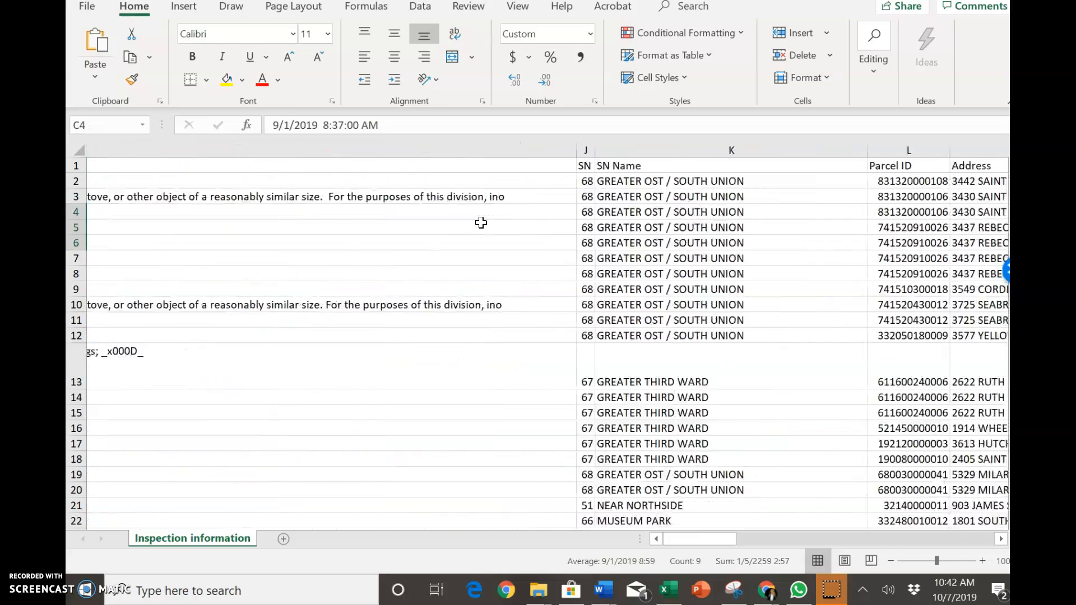
scroll(481, 223, "right", 1)
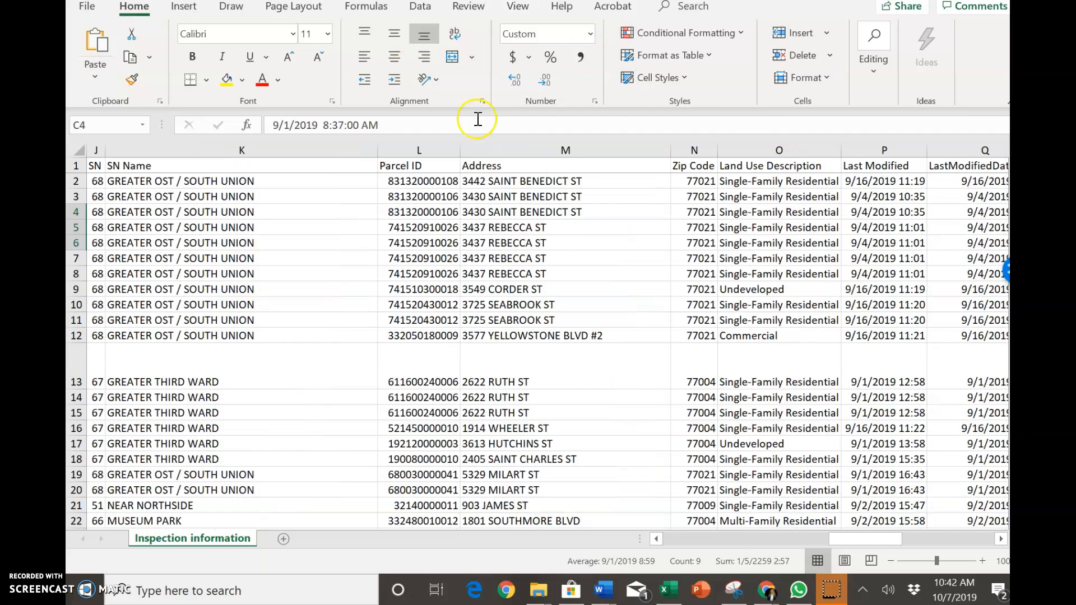
left_click(594, 185)
double_click(596, 180)
double_click(597, 181)
double_click(597, 180)
triple_click(597, 180)
right_click(597, 180)
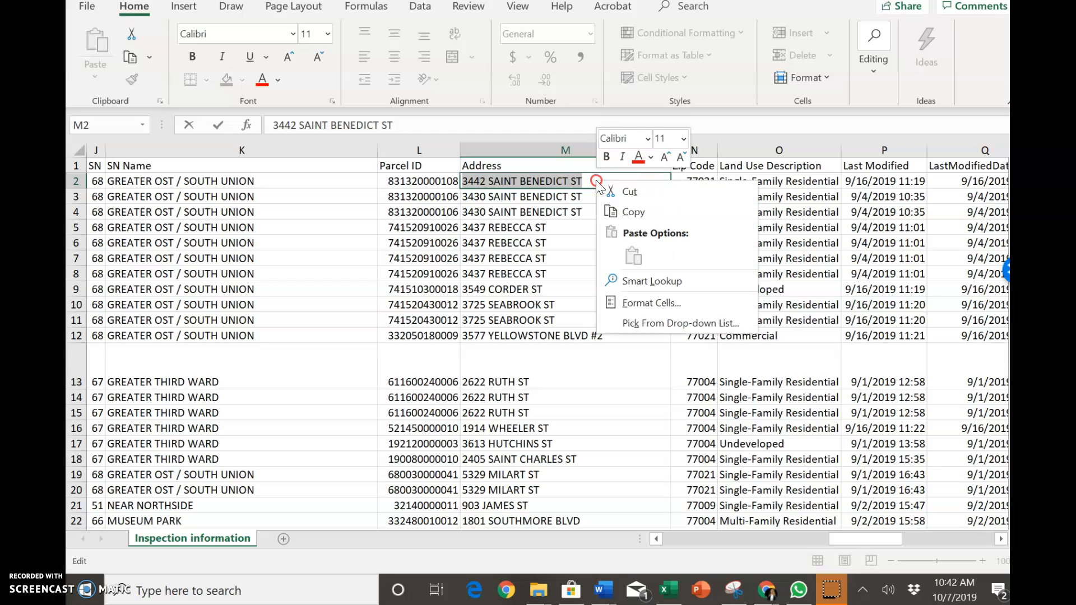
left_click(619, 209)
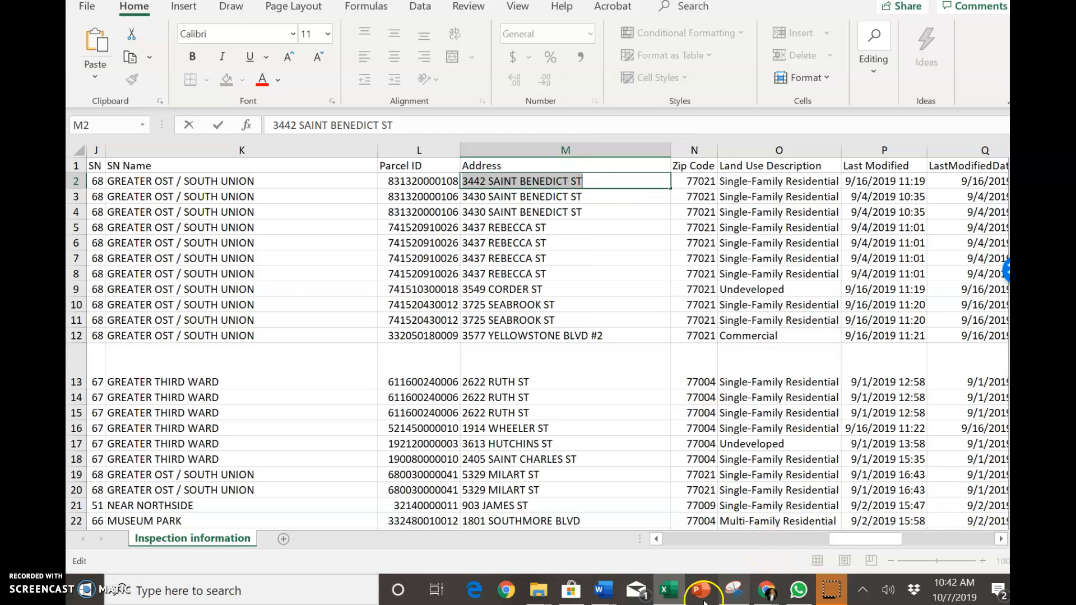
mouse_move(766, 592)
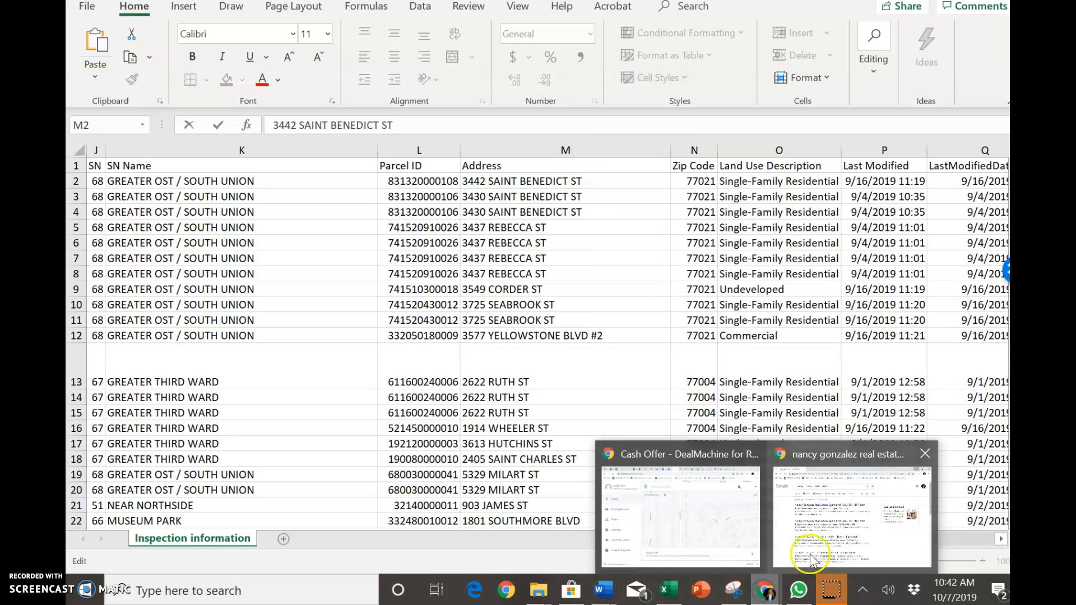
left_click(731, 520)
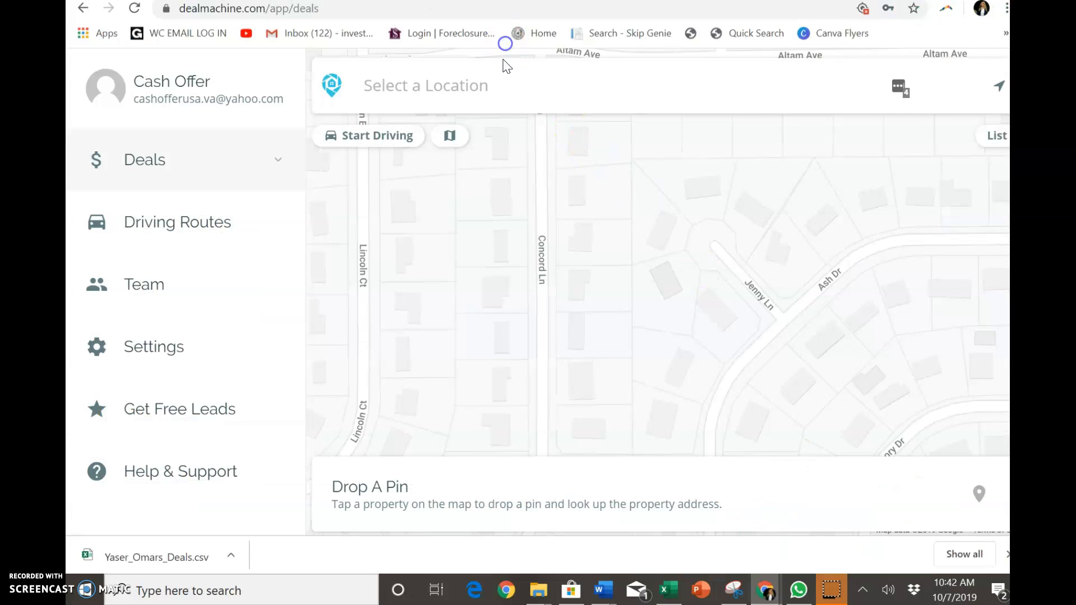
left_click(483, 87)
right_click(485, 89)
left_click(553, 212)
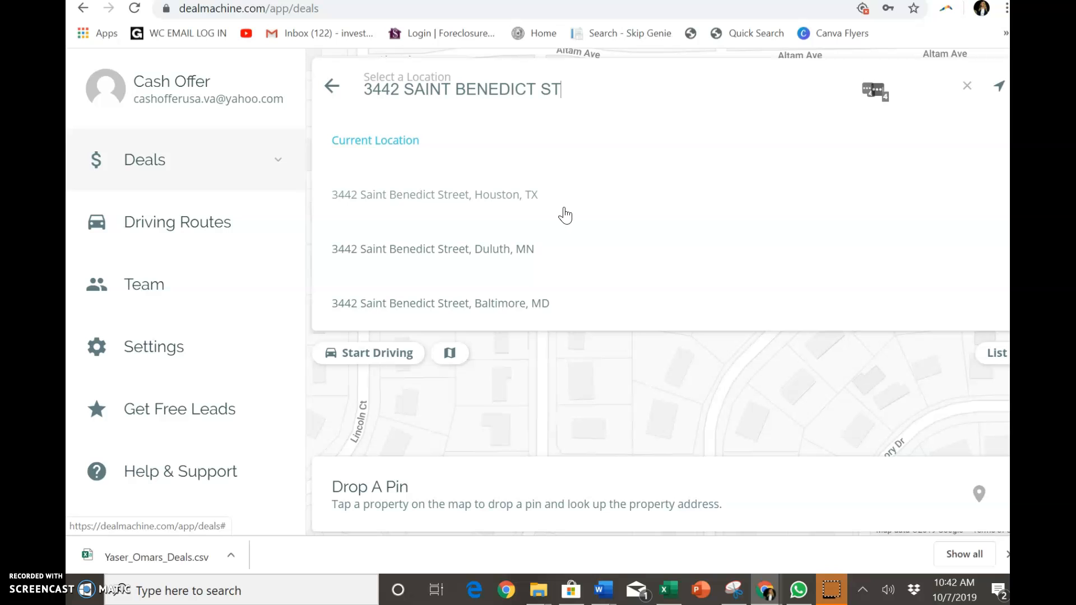
left_click(521, 201)
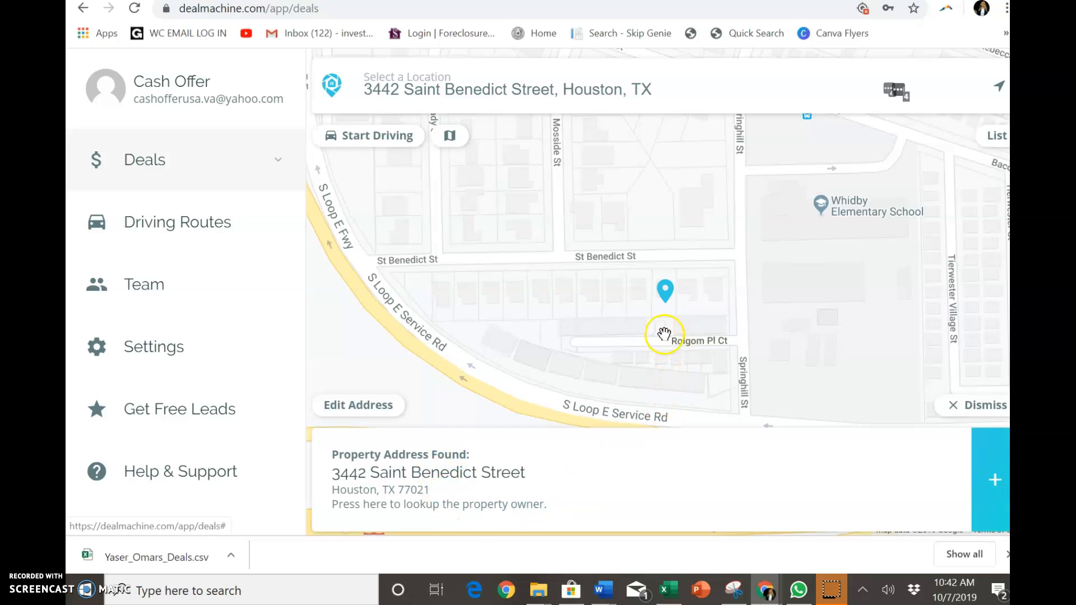
- Look up the found property's owner to add it as a deal
left_click(380, 92)
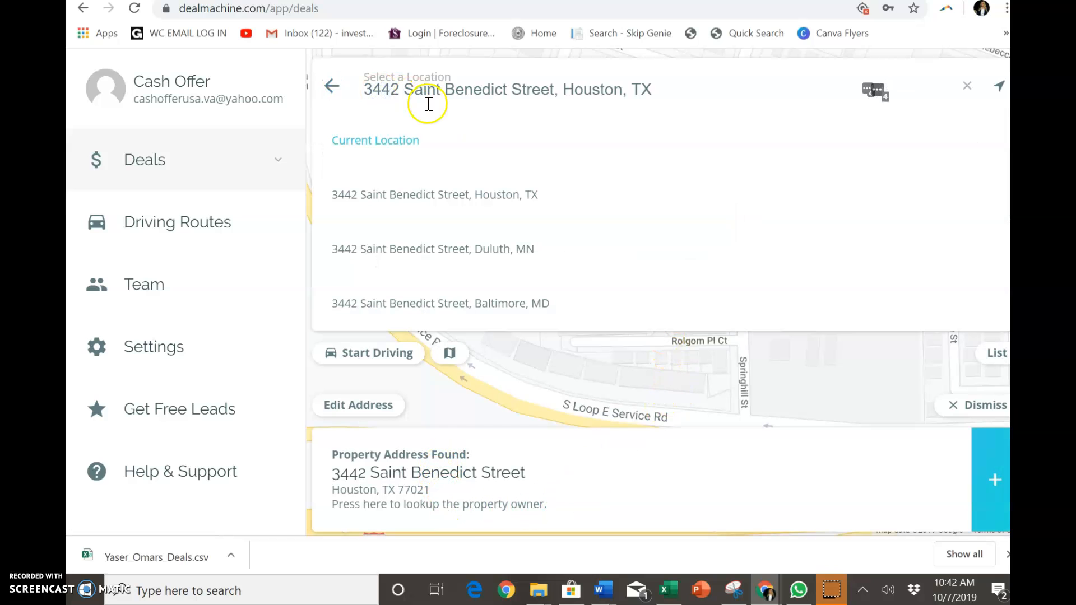
left_click(473, 499)
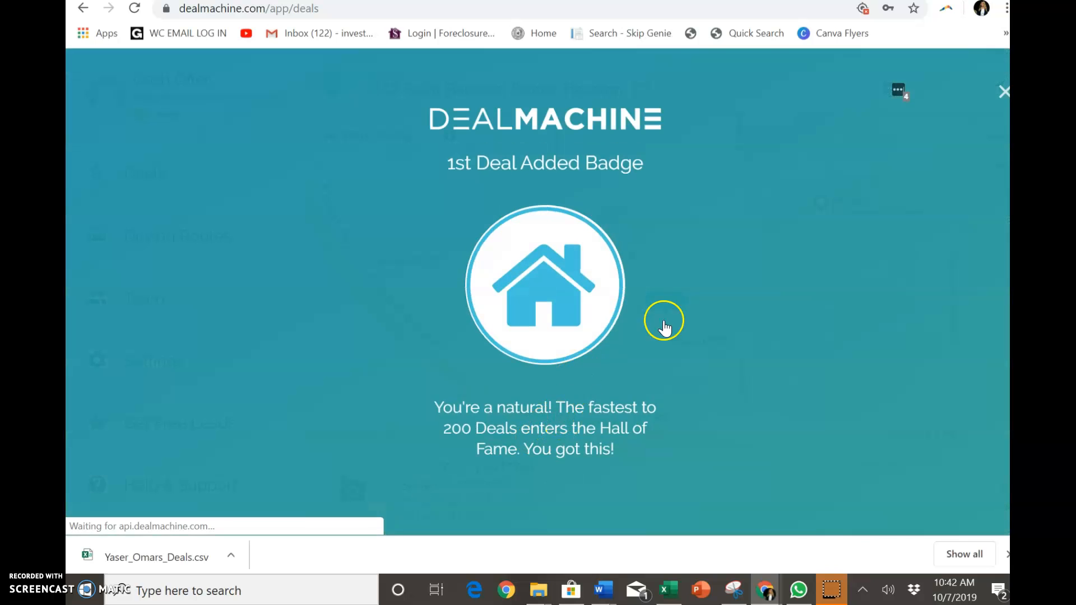
left_click(1002, 93)
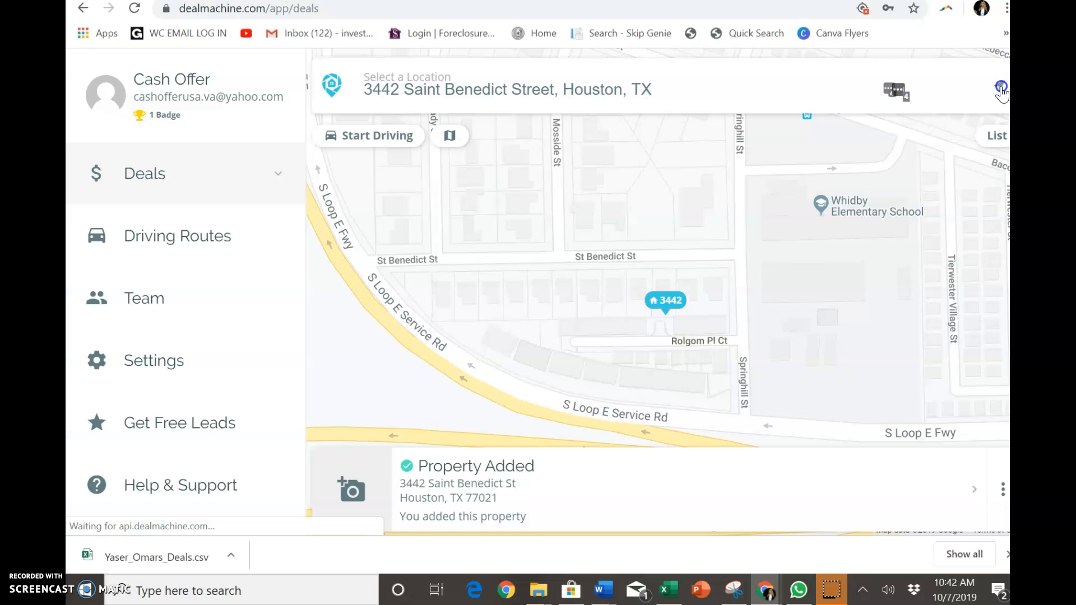
left_click(599, 594)
left_click(668, 589)
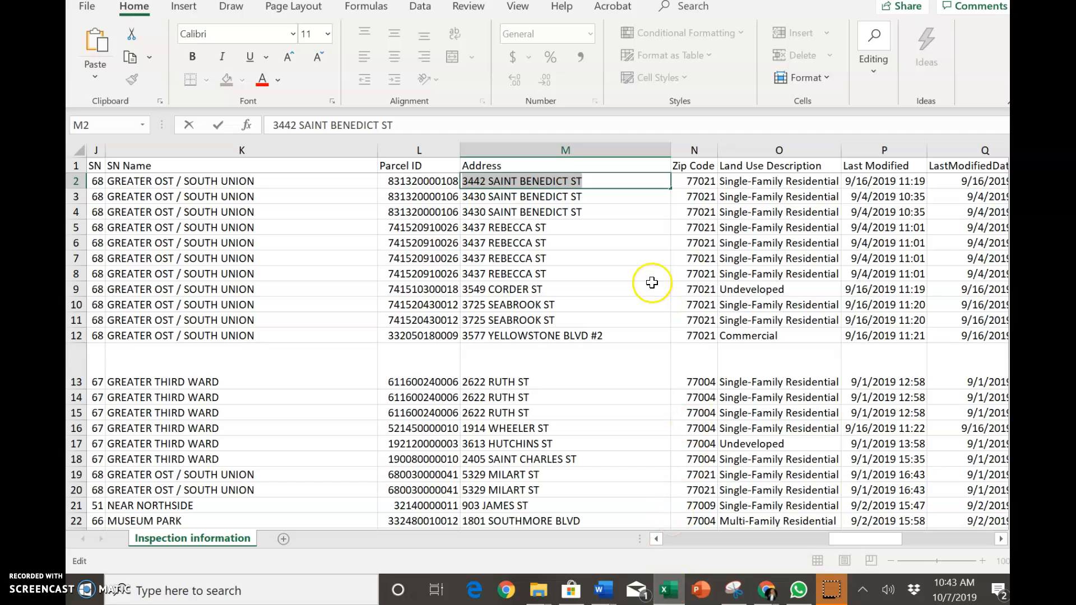
left_click(508, 228)
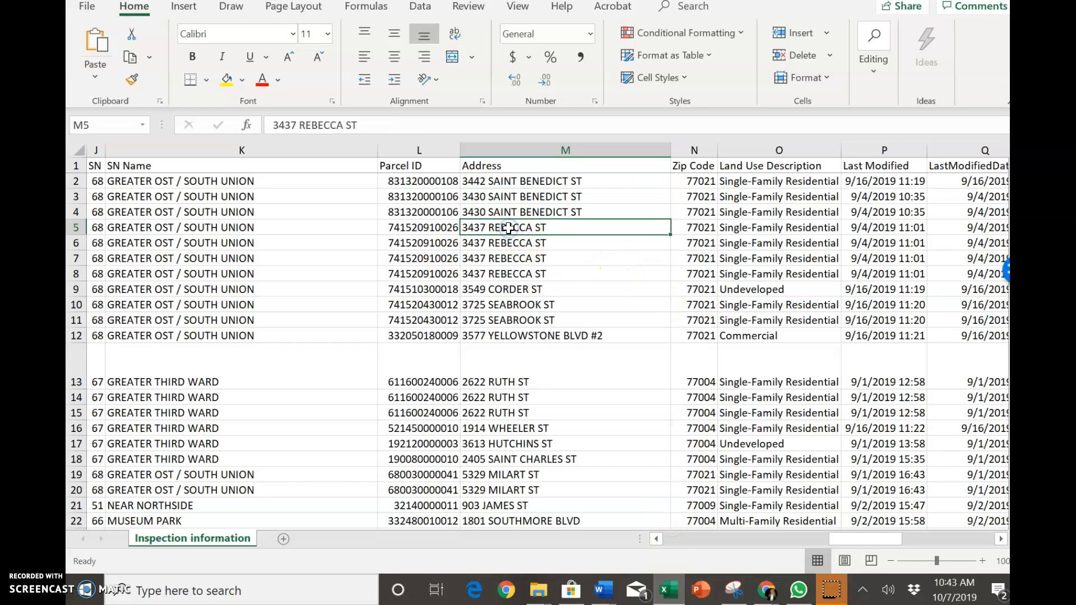
double_click(508, 228)
left_click_drag(547, 229, 463, 228)
right_click(488, 233)
left_click(537, 264)
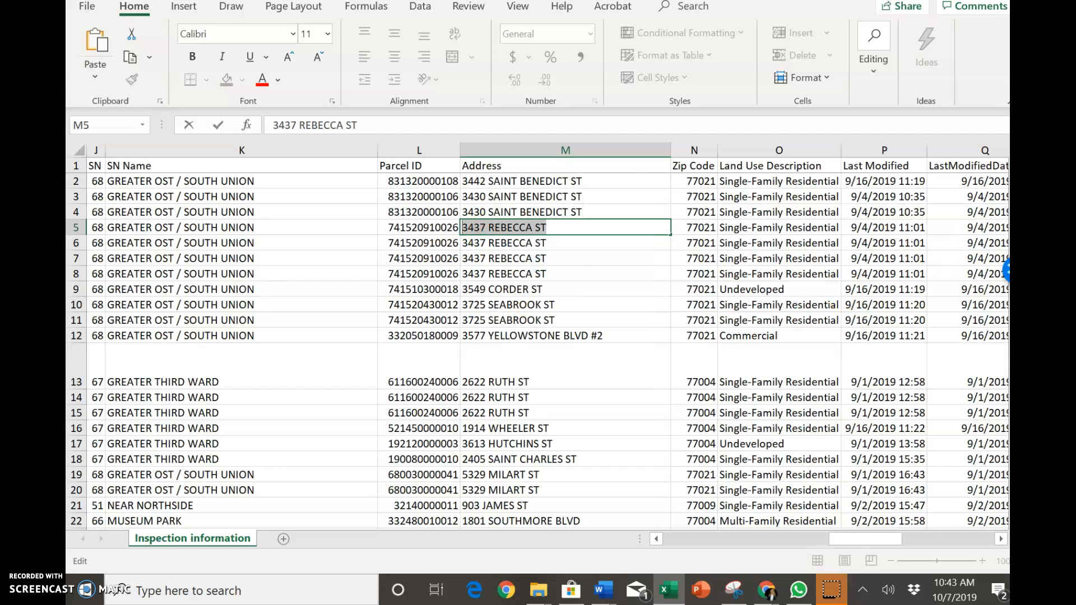
key("alt+Tab")
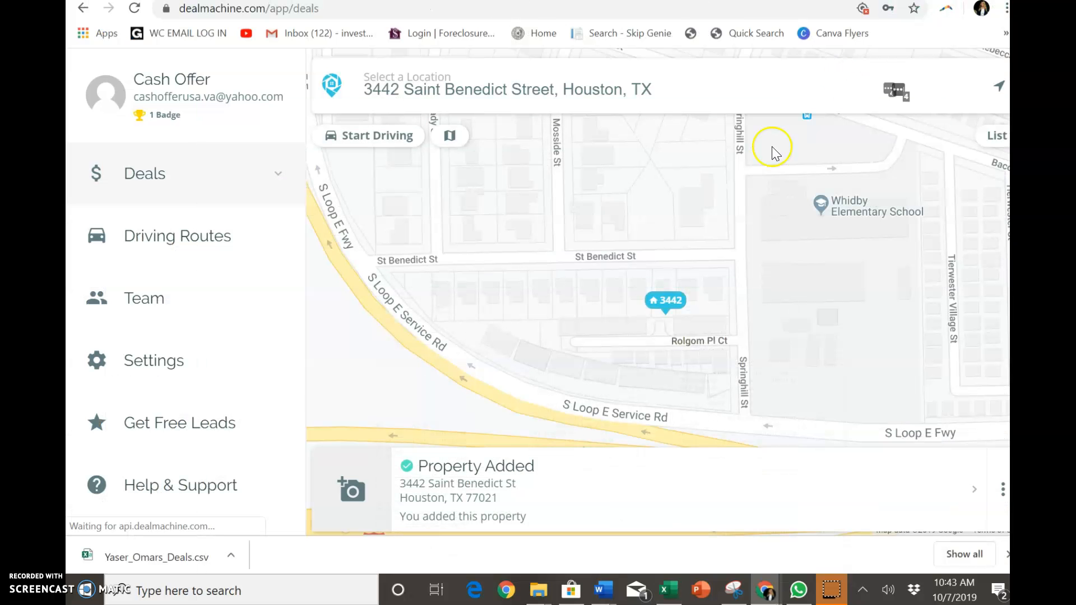
triple_click(664, 82)
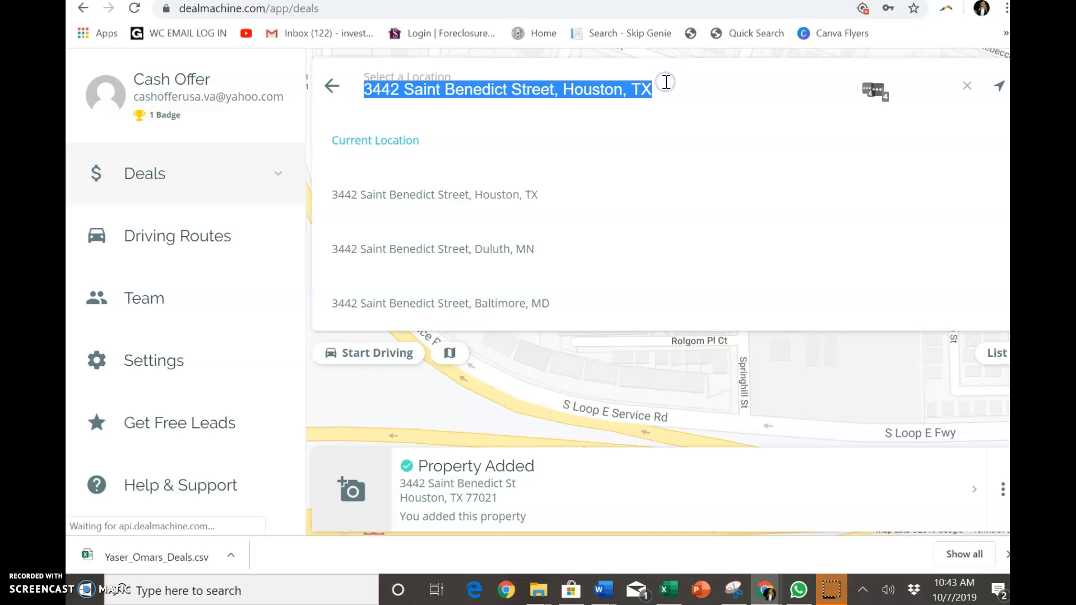
key("BackSpace")
key("ctrl+v")
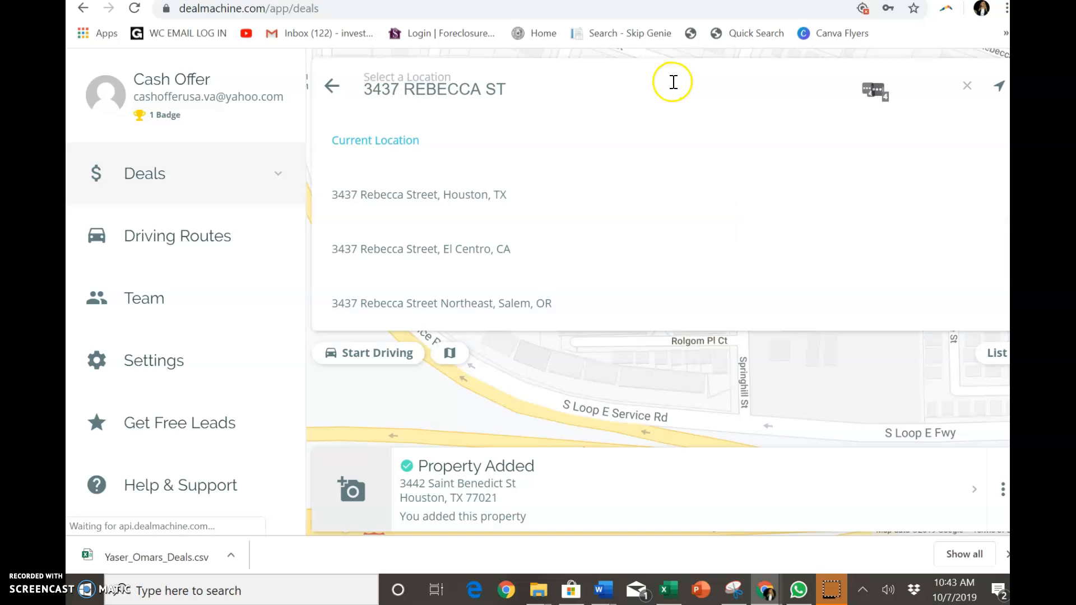
left_click(470, 197)
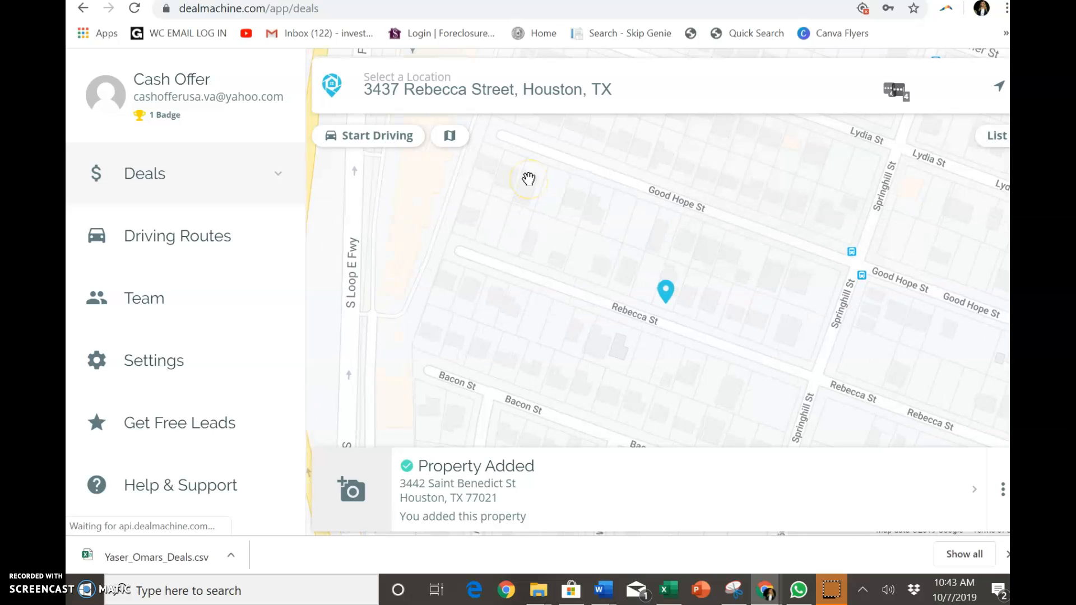
left_click(665, 293)
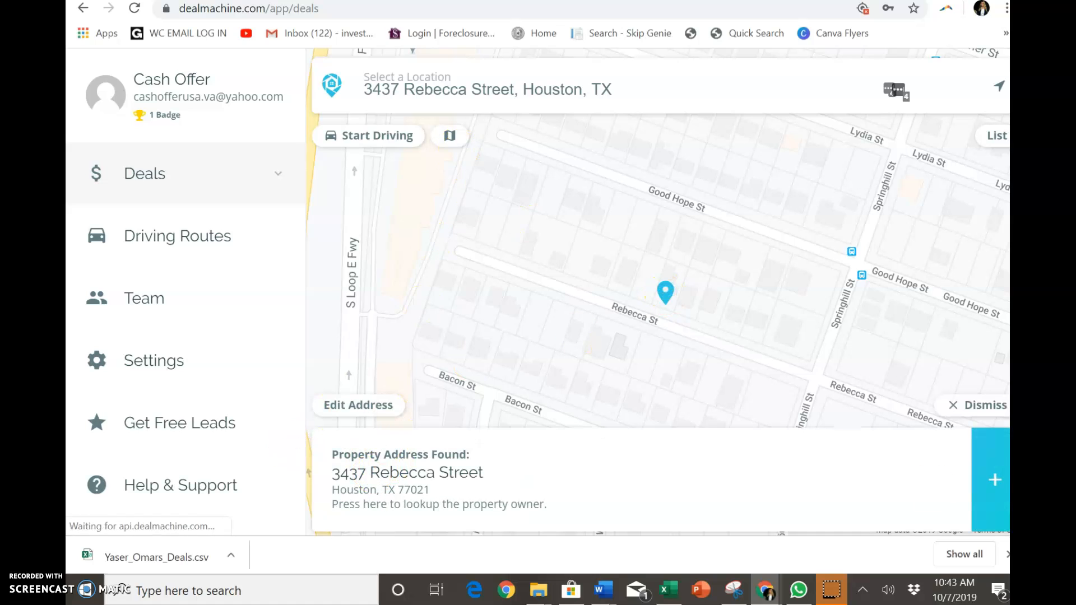
left_click(985, 522)
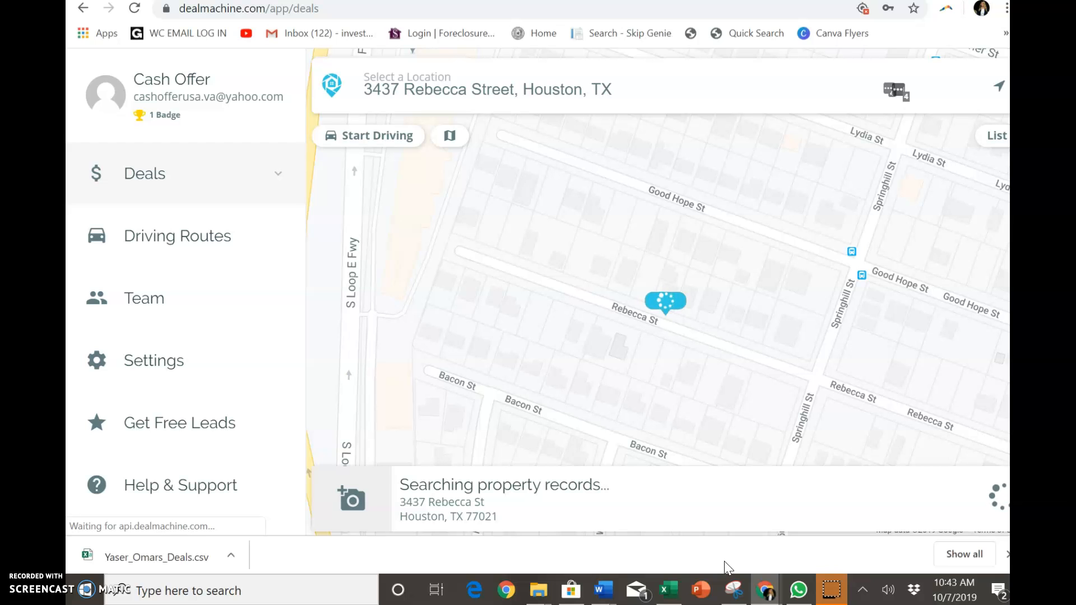
- Add a new blank worksheet to the workbook and return to the Inspection information sheet
left_click(676, 583)
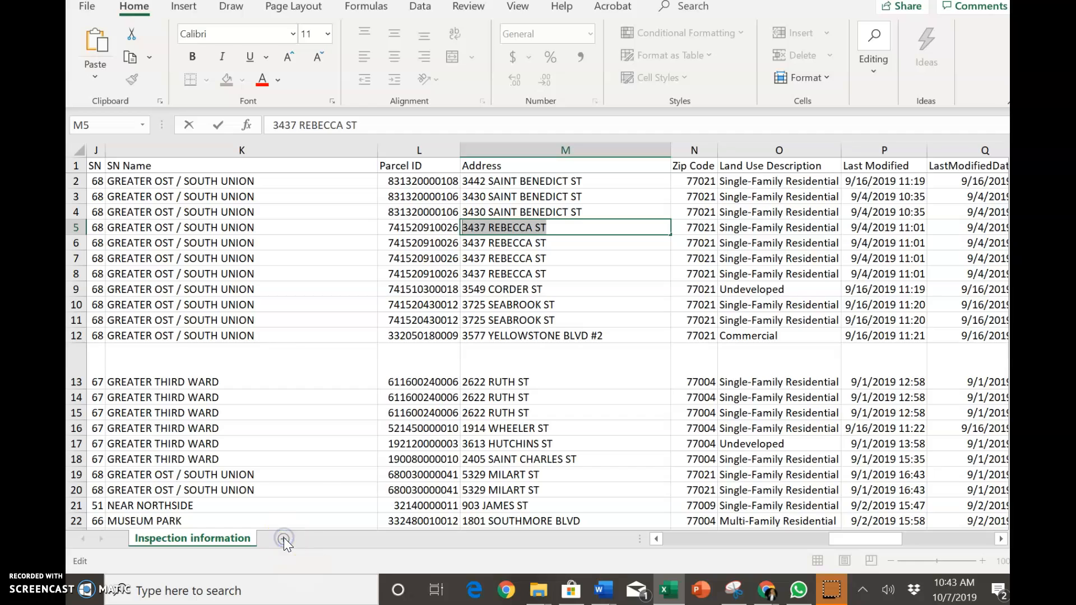
left_click(284, 397)
left_click(285, 539)
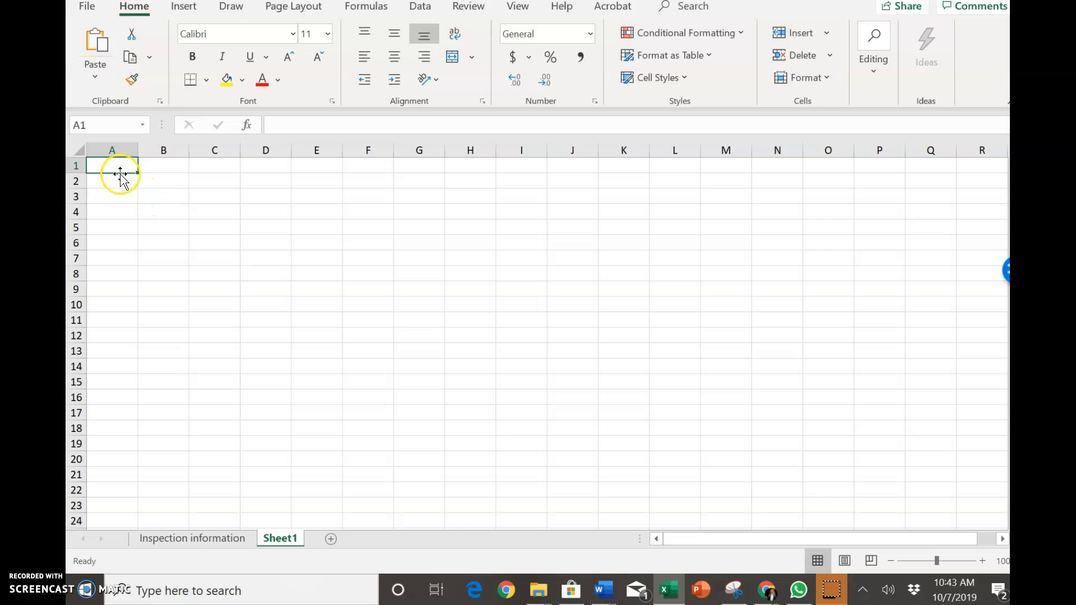
left_click(125, 192)
left_click(132, 181)
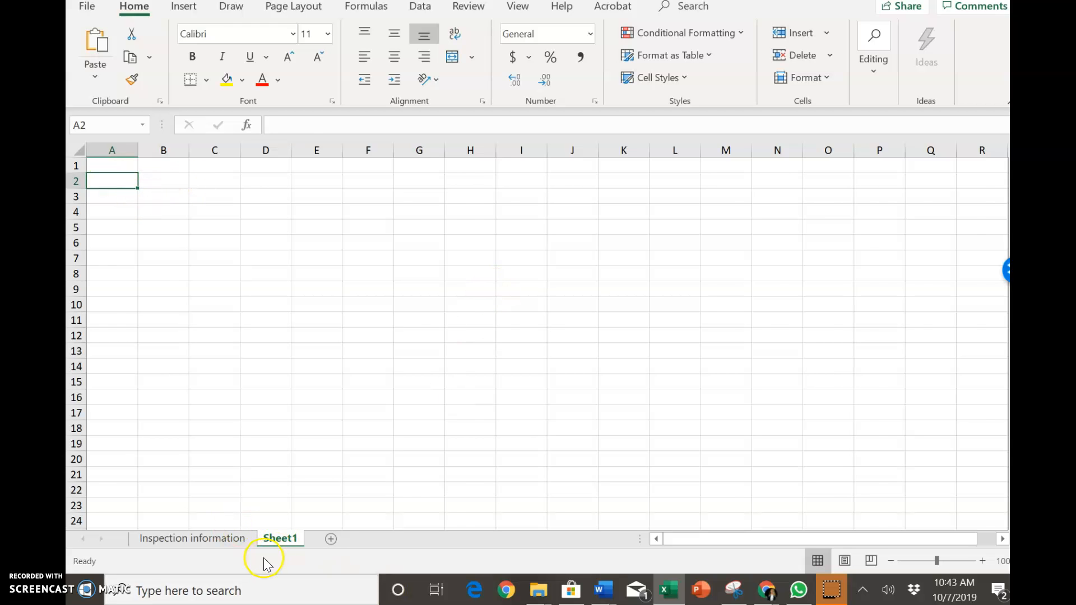
left_click(218, 538)
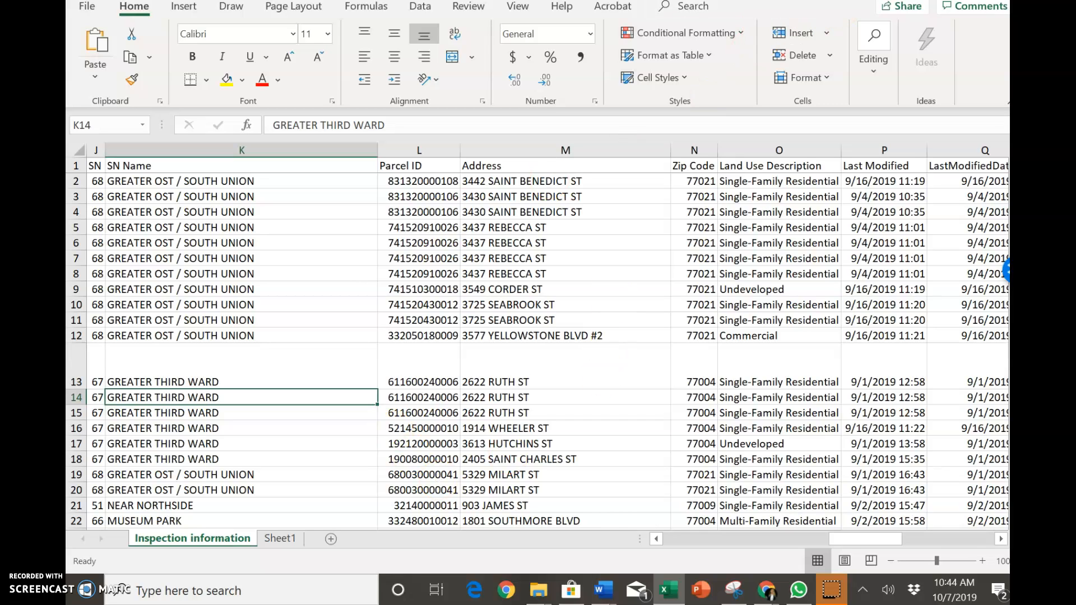
key("alt+Tab")
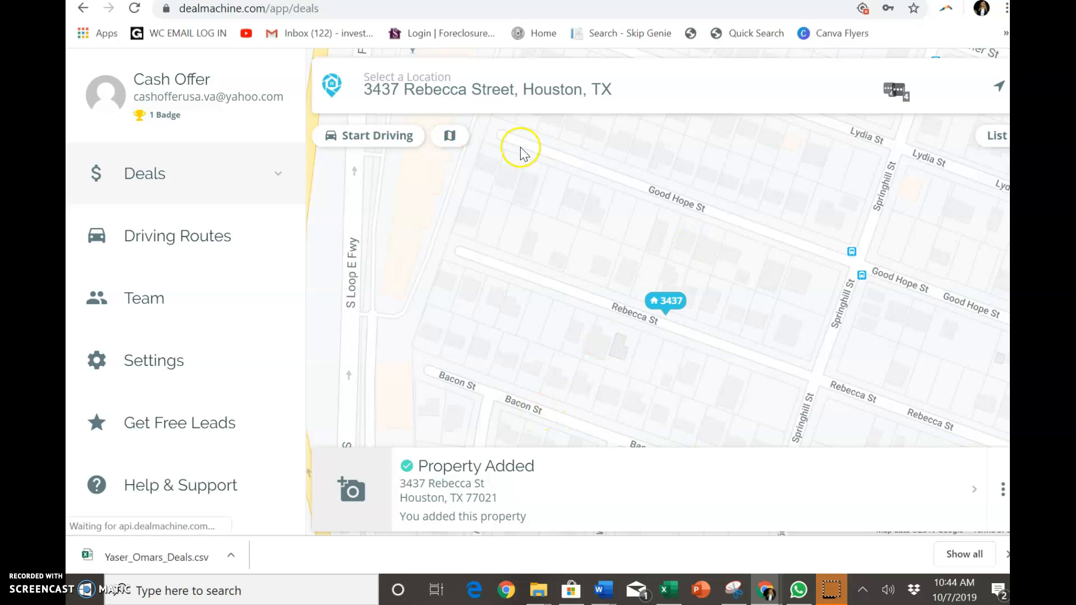